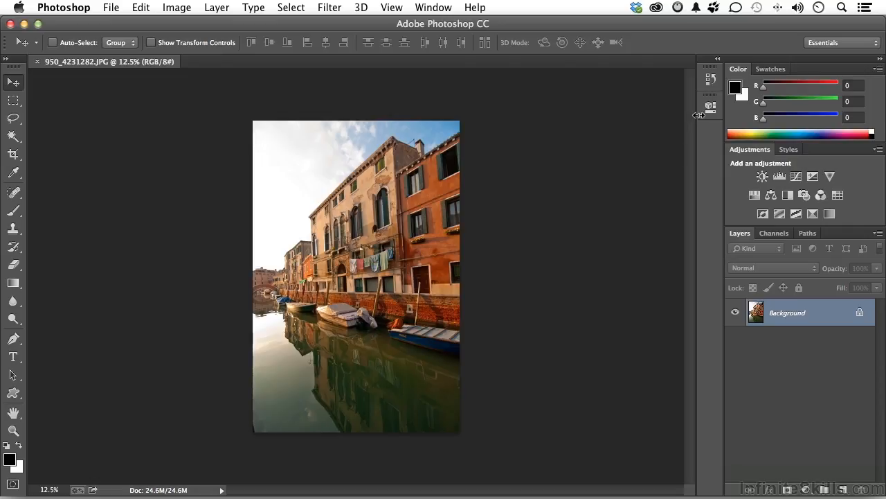
- Create two duplicate documents of the canal photo from its current history state
{"action": "left_click", "coordinate": [710, 81]}
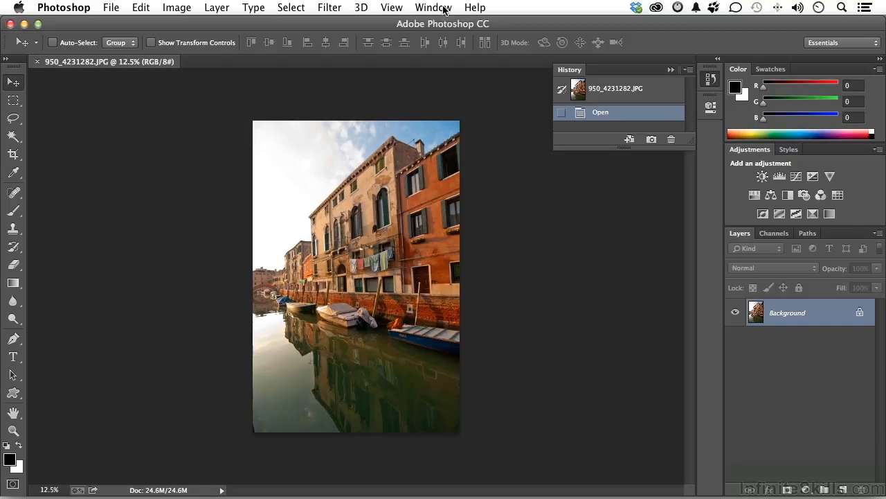
{"action": "left_click", "coordinate": [629, 140]}
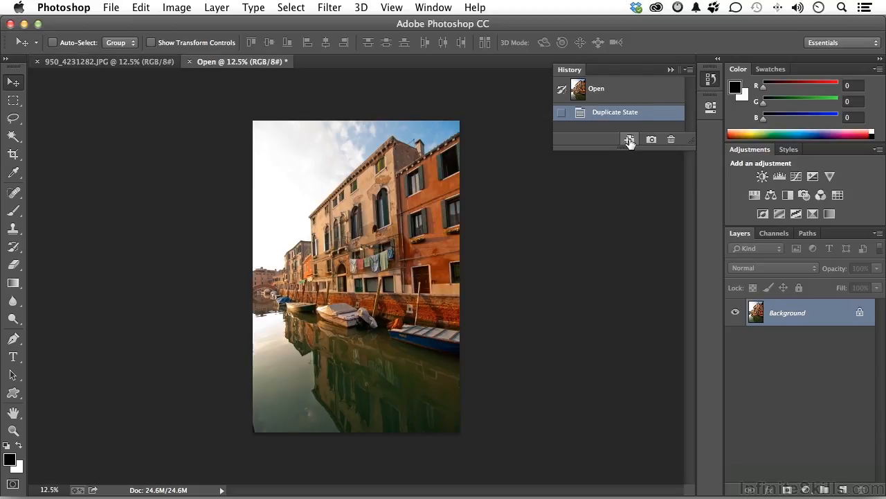
{"action": "left_click", "coordinate": [629, 141]}
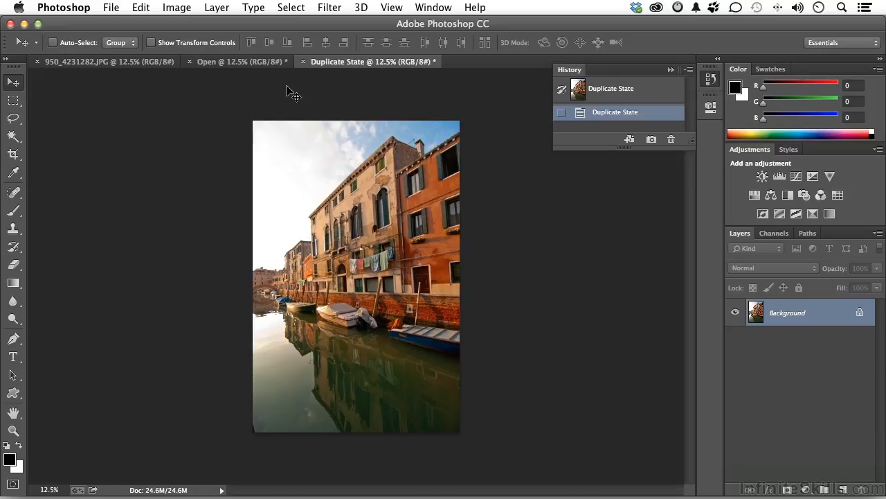
- Tile all three open documents vertically and collapse the History panel covering the third one
{"action": "left_click", "coordinate": [425, 10]}
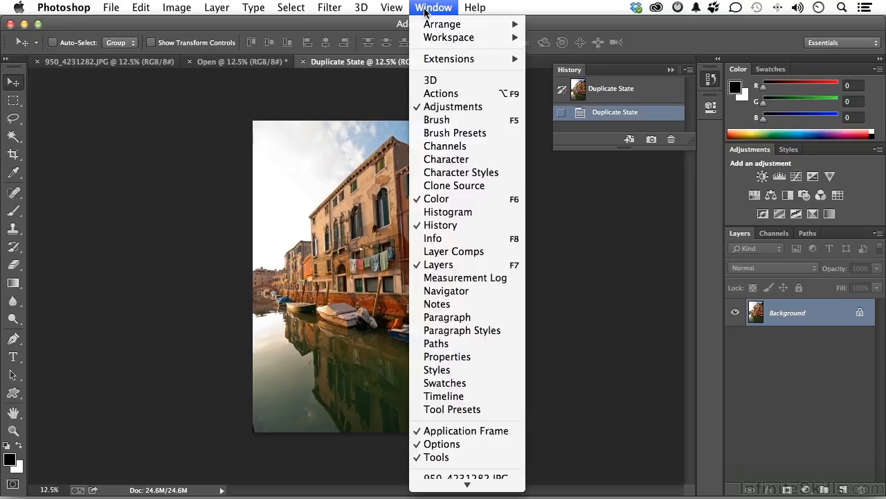
{"action": "mouse_move", "coordinate": [485, 24]}
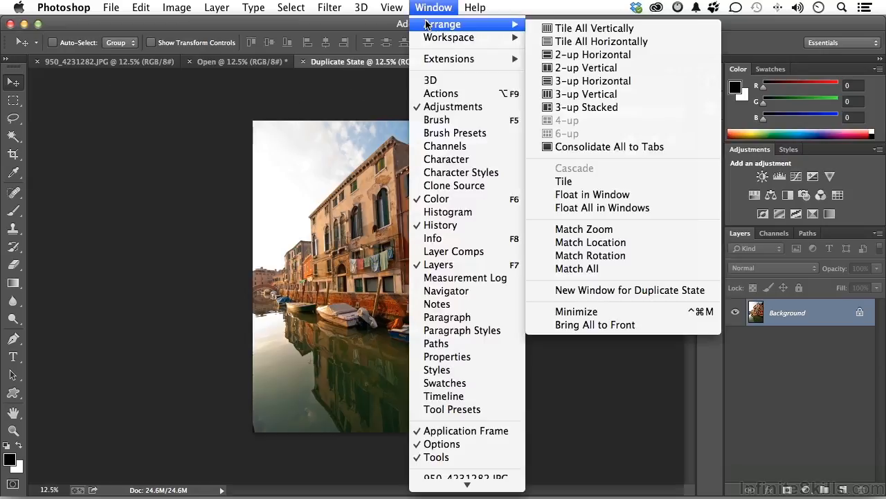
{"action": "left_click", "coordinate": [551, 28]}
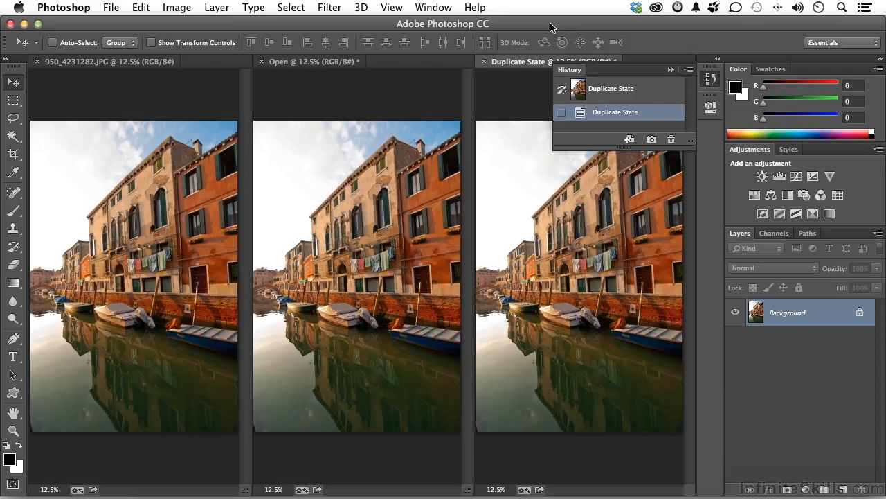
{"action": "left_click", "coordinate": [670, 70]}
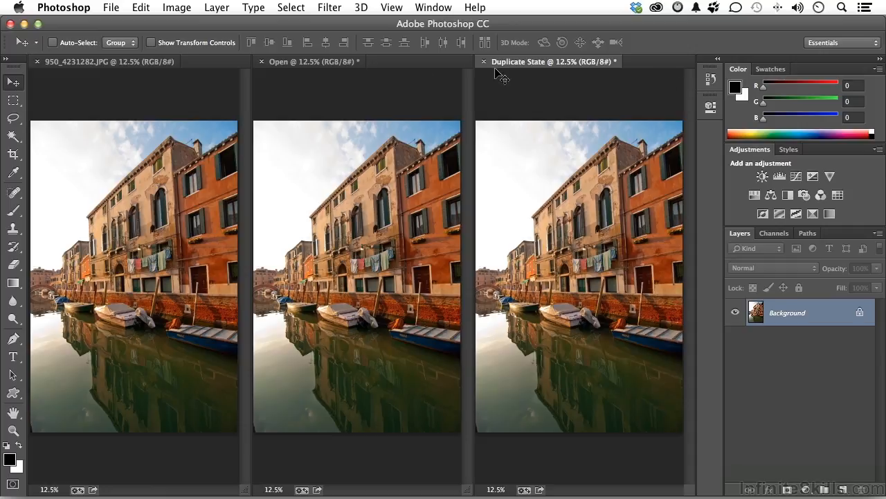
- Convert 950_4231282.JPG to Grayscale mode, discarding its color information
{"action": "left_click", "coordinate": [171, 112]}
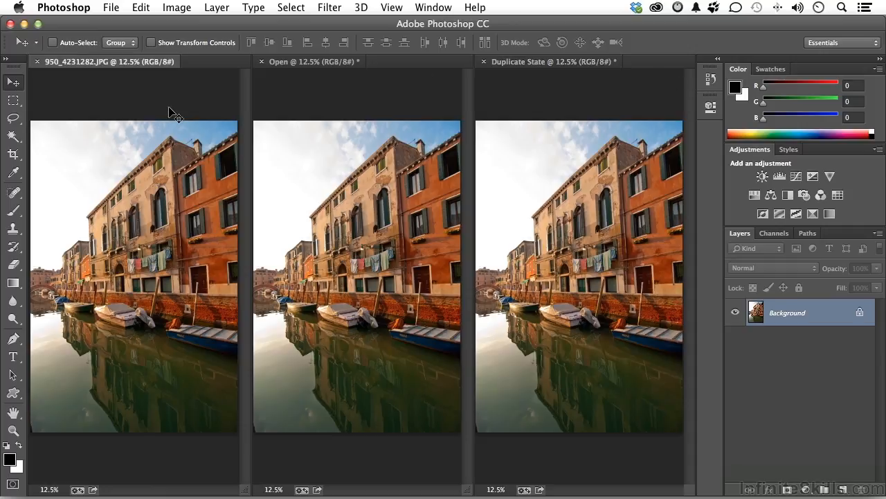
{"action": "left_click", "coordinate": [175, 9]}
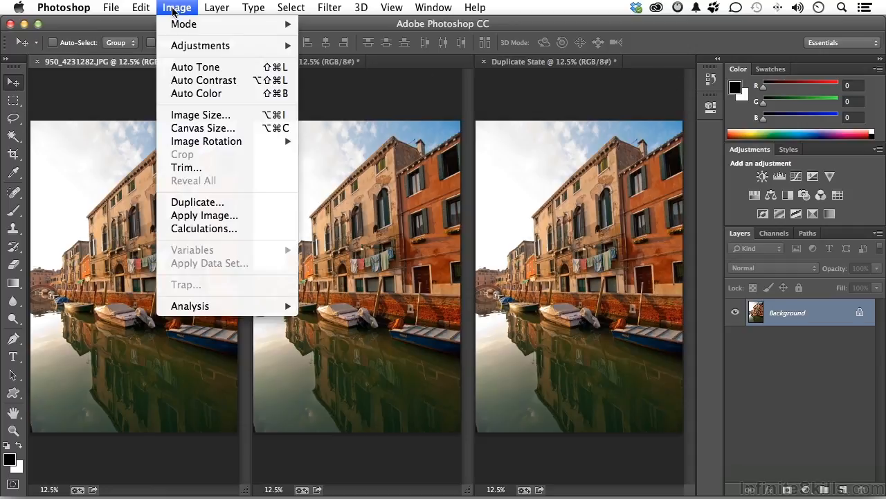
{"action": "mouse_move", "coordinate": [181, 25]}
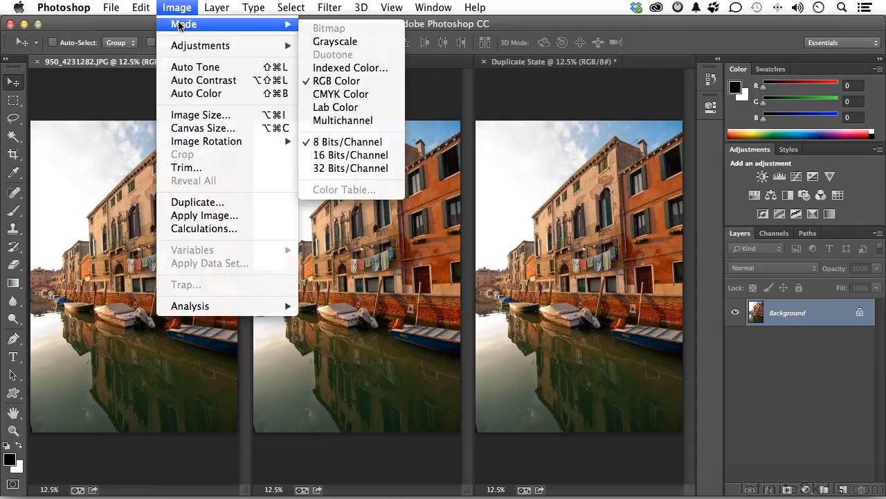
{"action": "left_click", "coordinate": [328, 43]}
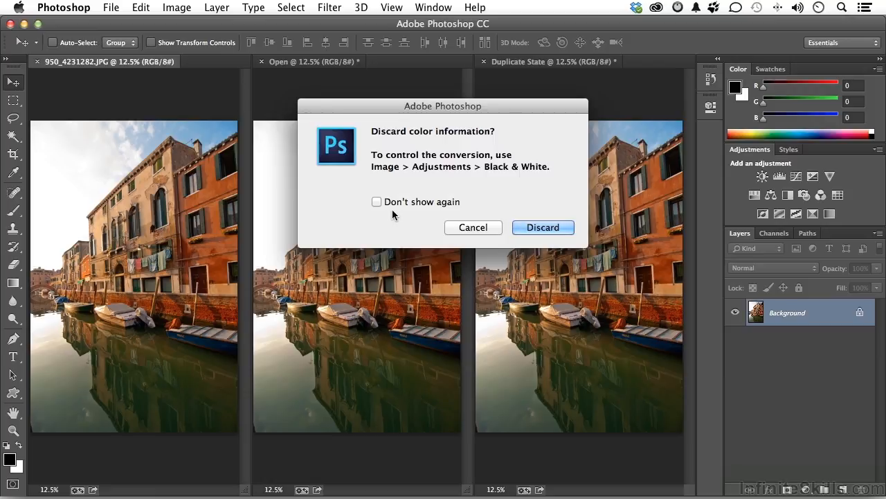
{"action": "left_click", "coordinate": [544, 227]}
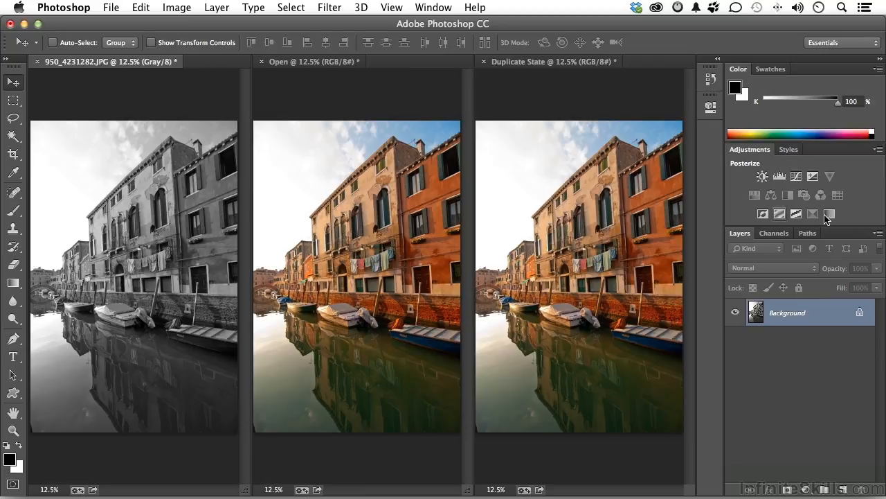
- Inspect the grayscale photo's channels, compare the Red, Green and Blue channels of the Open document, and return to its RGB composite
{"action": "left_click", "coordinate": [774, 234]}
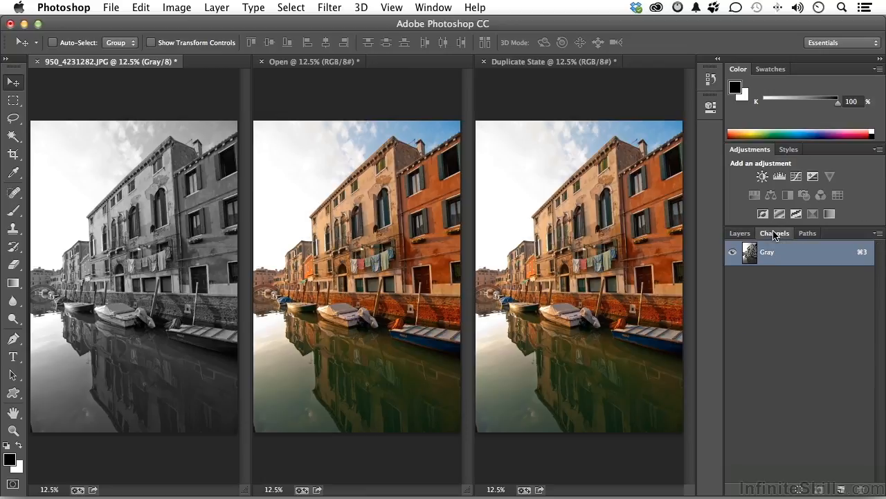
{"action": "left_click", "coordinate": [313, 87]}
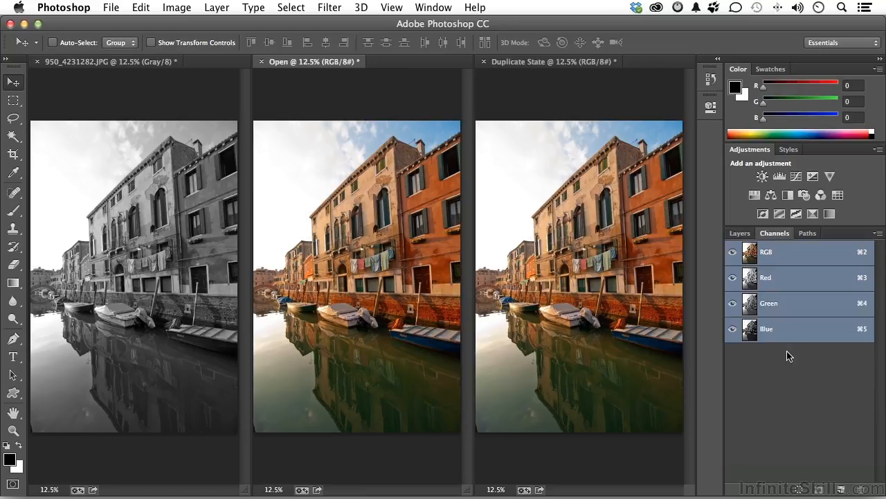
{"action": "left_click", "coordinate": [763, 284]}
{"action": "left_click", "coordinate": [765, 307]}
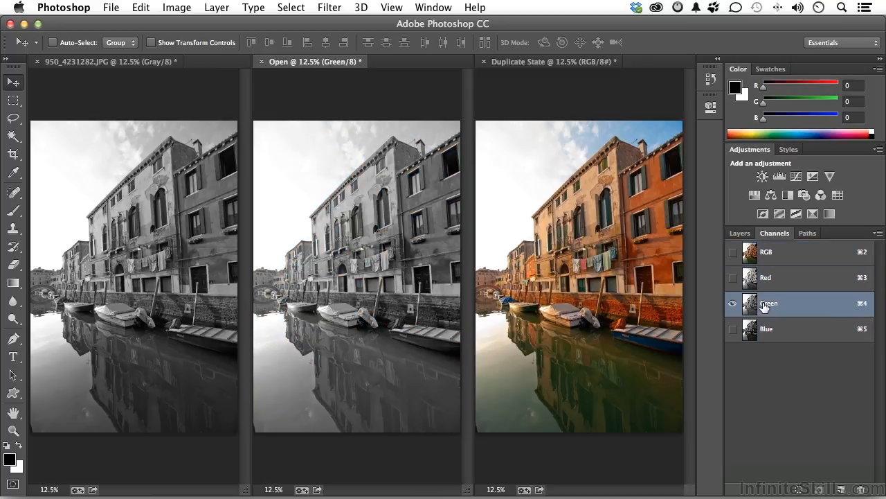
{"action": "left_click", "coordinate": [771, 326]}
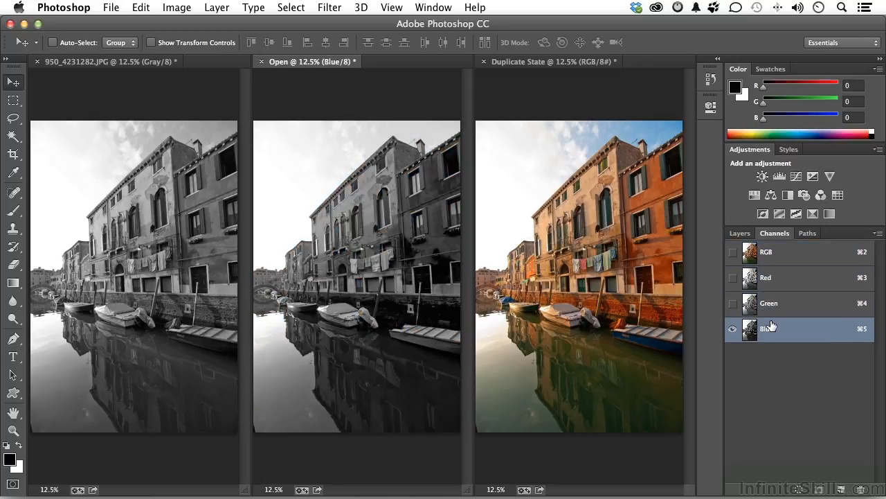
{"action": "left_click", "coordinate": [776, 254]}
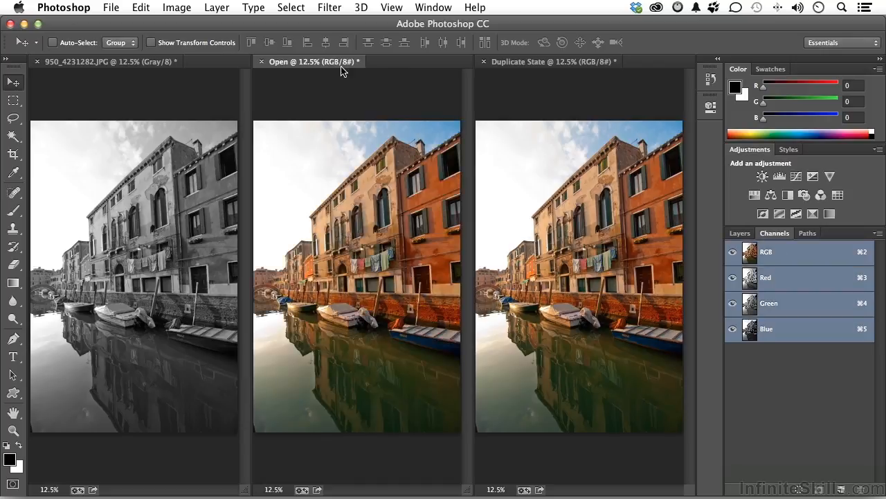
- Convert the Open document to Lab Color and isolate its Lightness channel
{"action": "left_click", "coordinate": [178, 9]}
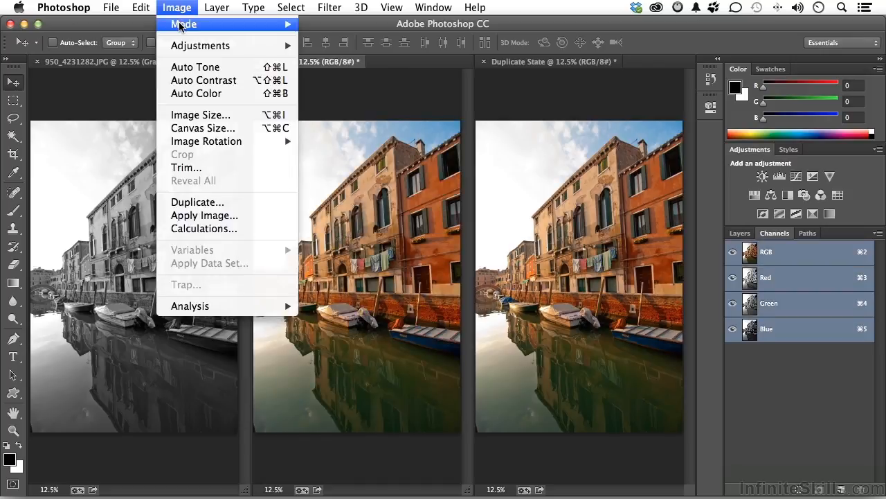
{"action": "mouse_move", "coordinate": [181, 25]}
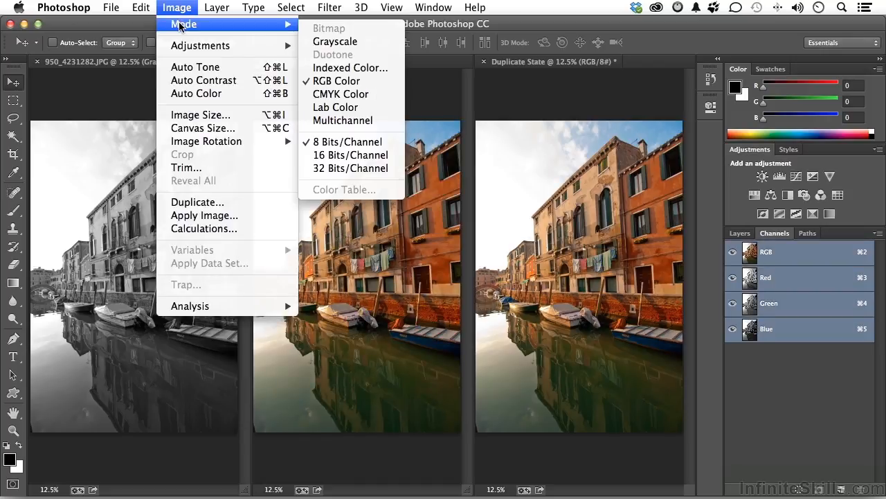
{"action": "left_click", "coordinate": [346, 109]}
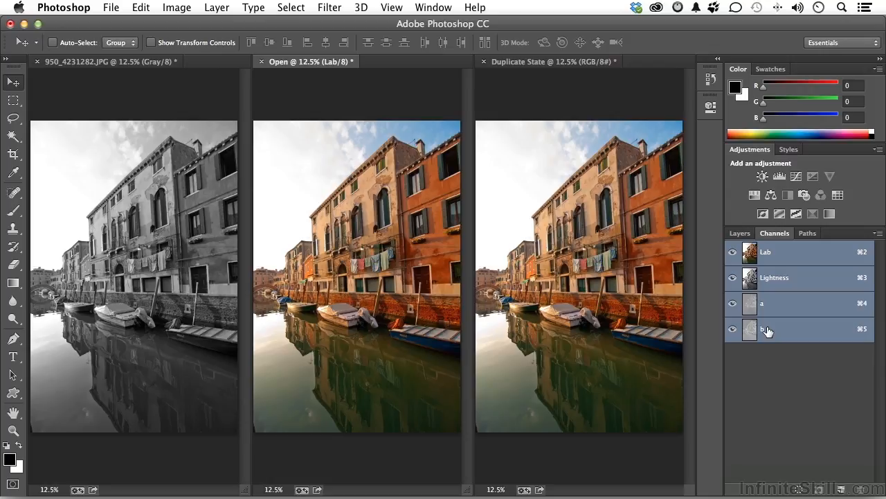
{"action": "left_click", "coordinate": [780, 279]}
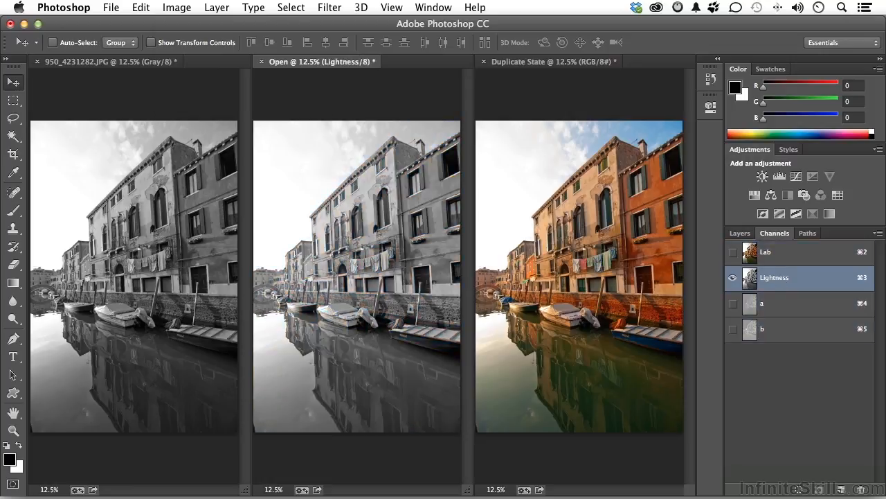
- Convert the Open document's Lightness channel to Grayscale mode, discarding the other channels
{"action": "left_click", "coordinate": [177, 8]}
{"action": "mouse_move", "coordinate": [176, 25]}
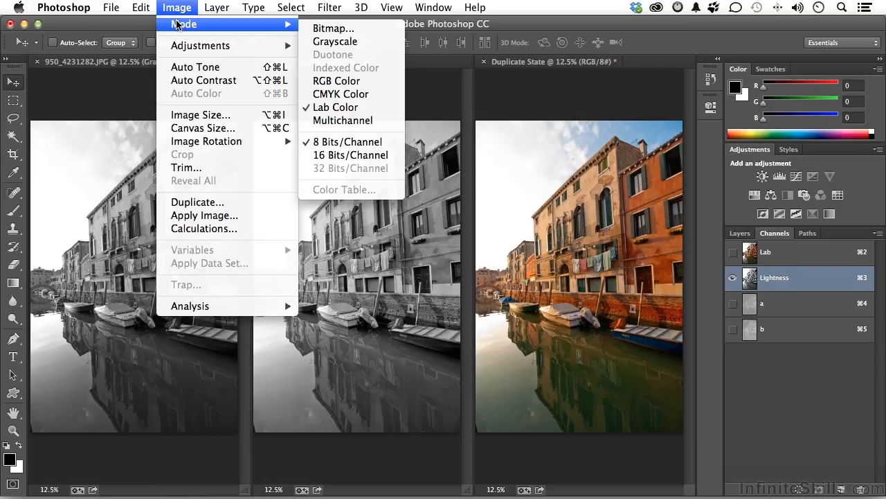
{"action": "left_click", "coordinate": [353, 43]}
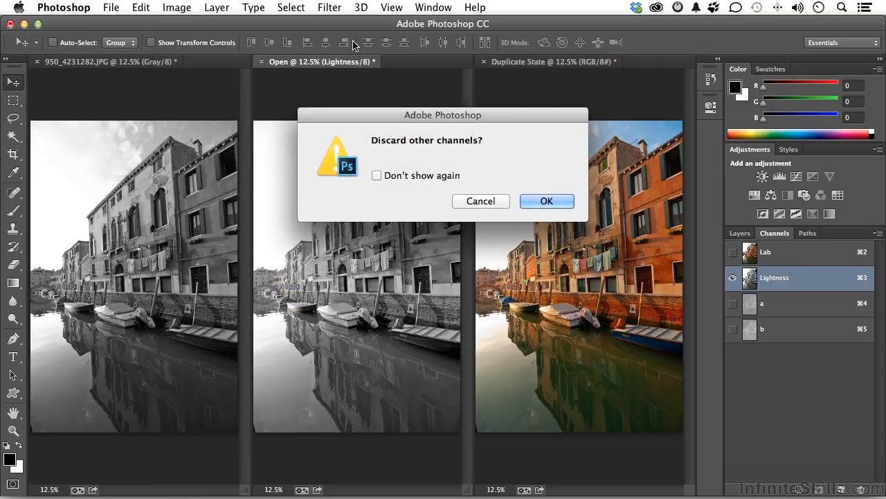
{"action": "left_click", "coordinate": [547, 201]}
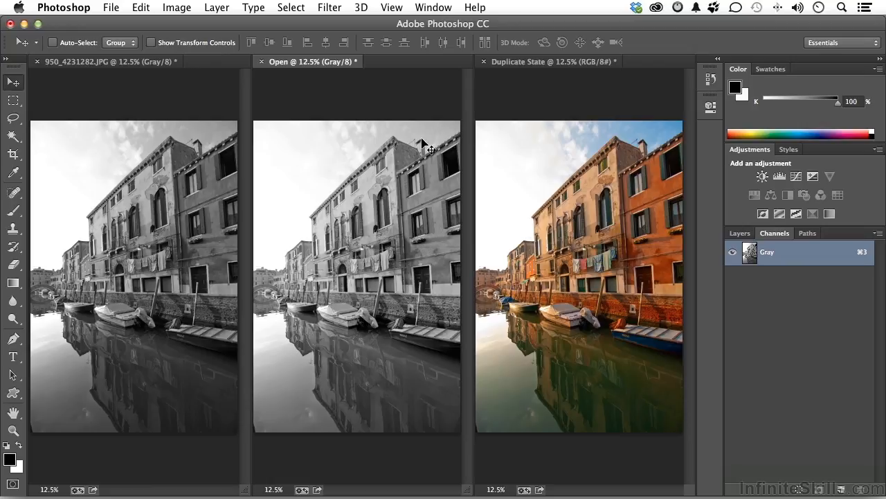
- Desaturate the Background layer of the Duplicate State document
{"action": "left_click", "coordinate": [564, 87]}
{"action": "left_click", "coordinate": [740, 235]}
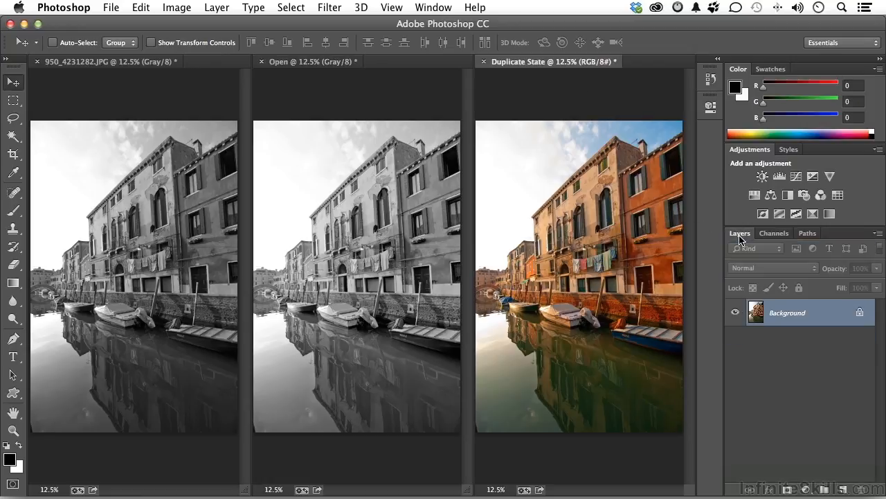
{"action": "left_click", "coordinate": [175, 8]}
{"action": "mouse_move", "coordinate": [188, 47]}
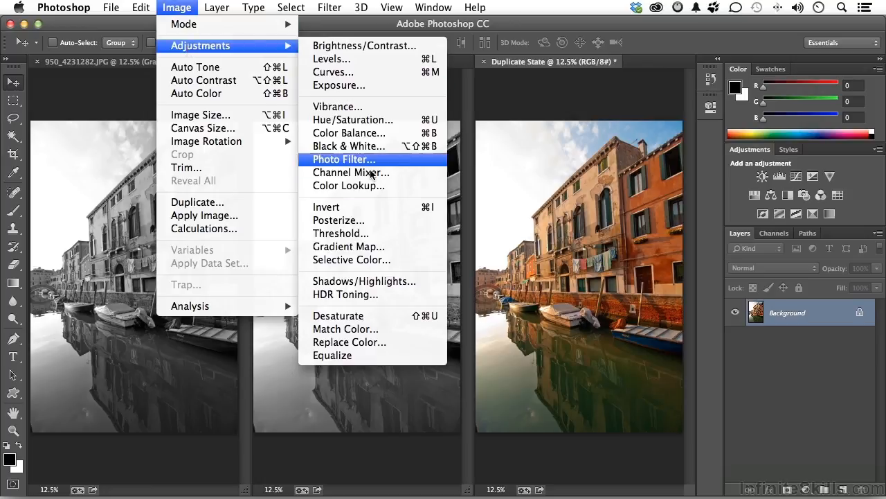
{"action": "left_click", "coordinate": [399, 316]}
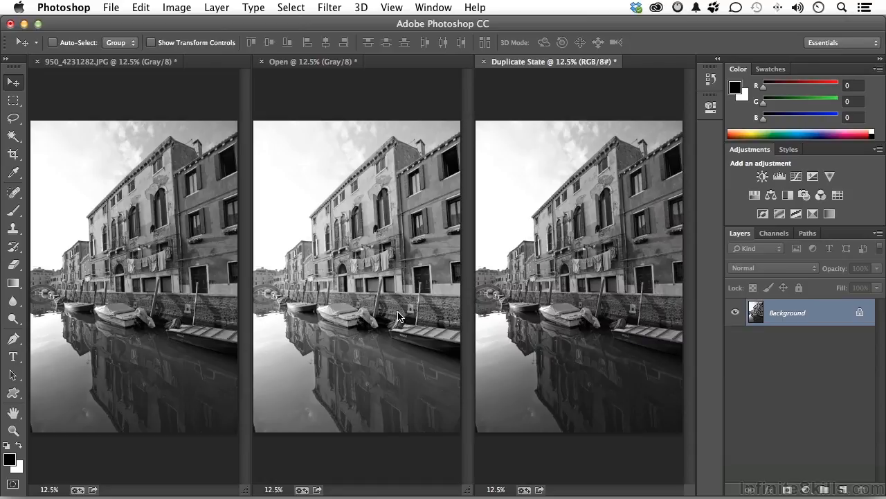
- Compare the Red, Green and Blue channels of the desaturated Duplicate State document, and return to the RGB composite
{"action": "left_click", "coordinate": [776, 234]}
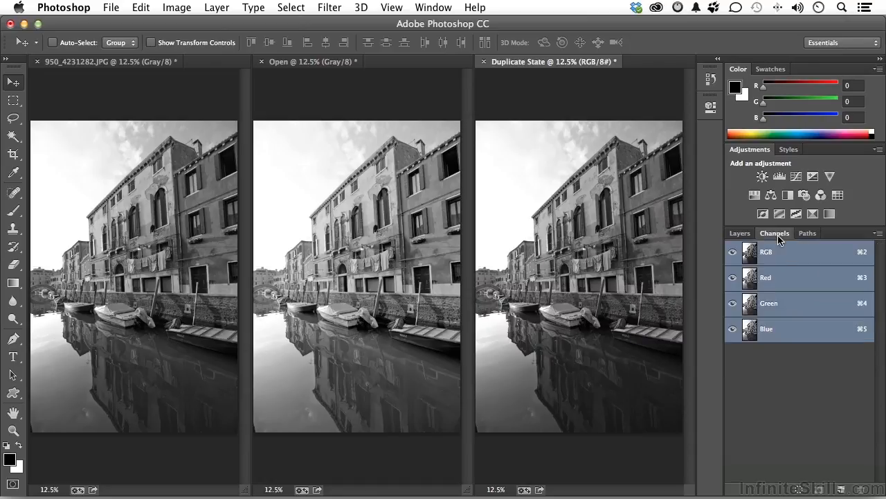
{"action": "left_click", "coordinate": [772, 280]}
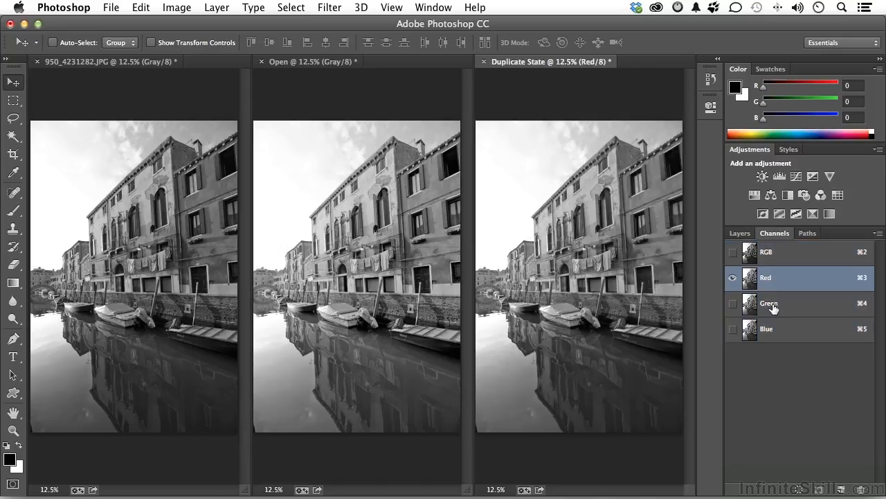
{"action": "left_click", "coordinate": [772, 307]}
{"action": "left_click", "coordinate": [774, 330]}
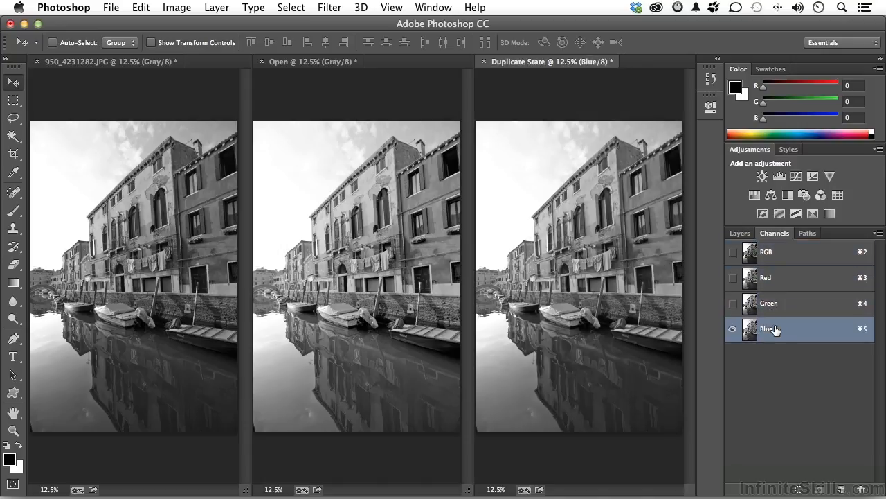
{"action": "left_click", "coordinate": [781, 254]}
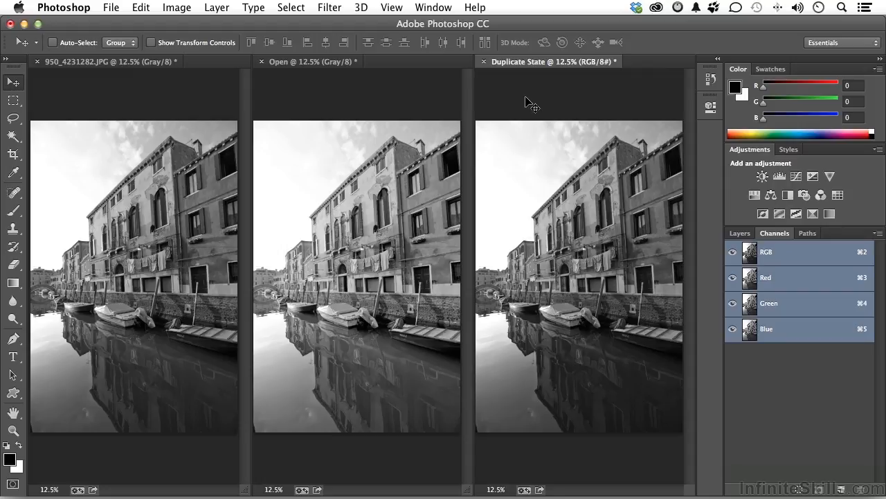
- Close the Duplicate State and Open documents without saving their changes
{"action": "left_click", "coordinate": [485, 63]}
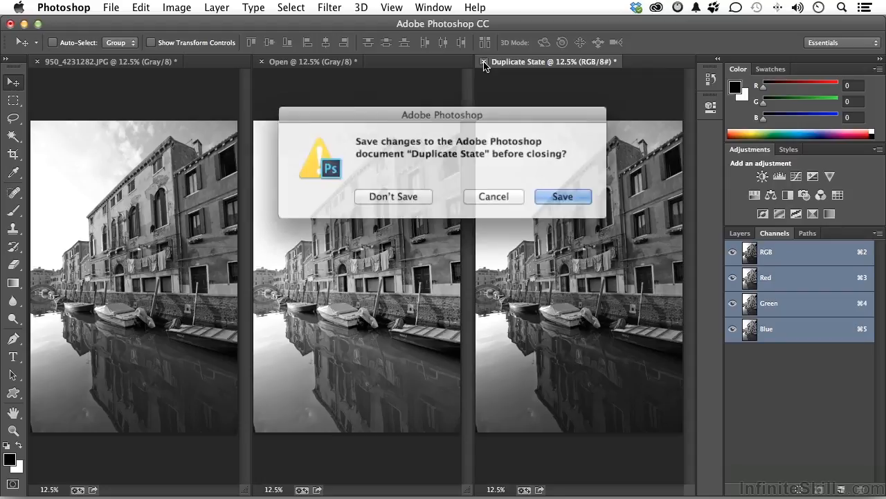
{"action": "left_click", "coordinate": [395, 196]}
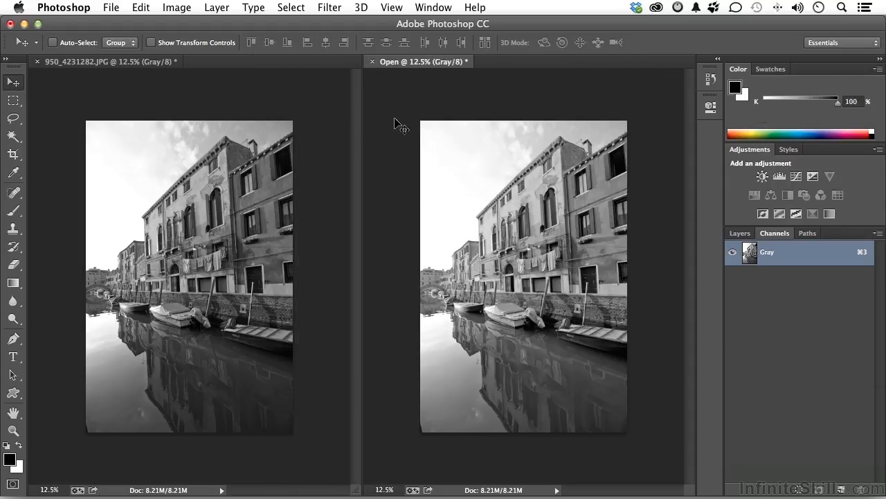
{"action": "left_click", "coordinate": [372, 63]}
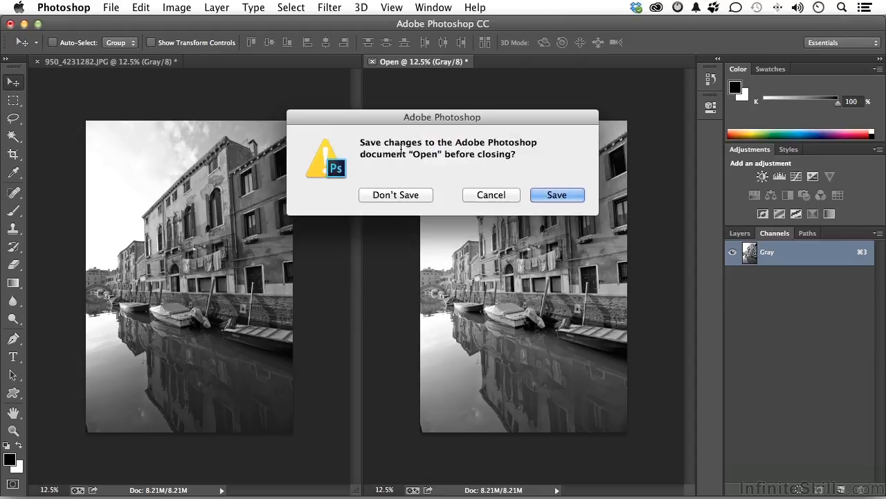
{"action": "left_click", "coordinate": [403, 195]}
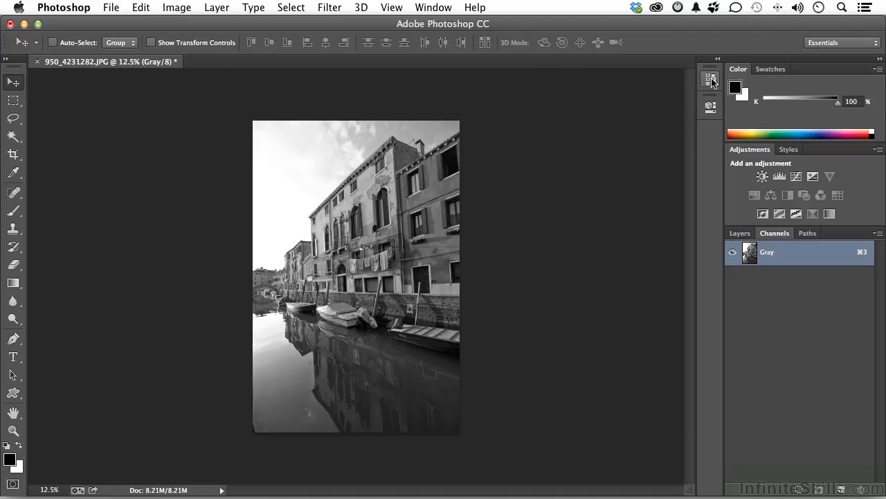
- Create a new document from the current Grayscale history state and tile the two documents side by side
{"action": "left_click", "coordinate": [712, 82]}
{"action": "left_click", "coordinate": [629, 139]}
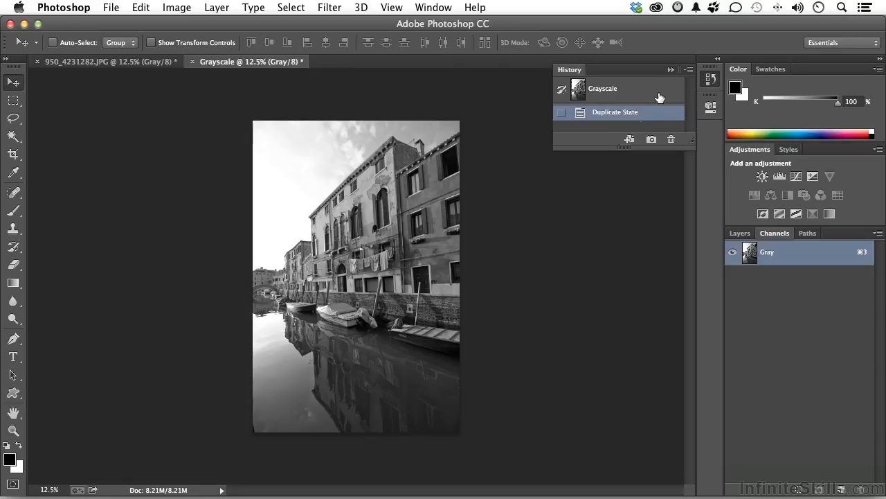
{"action": "left_click", "coordinate": [670, 70]}
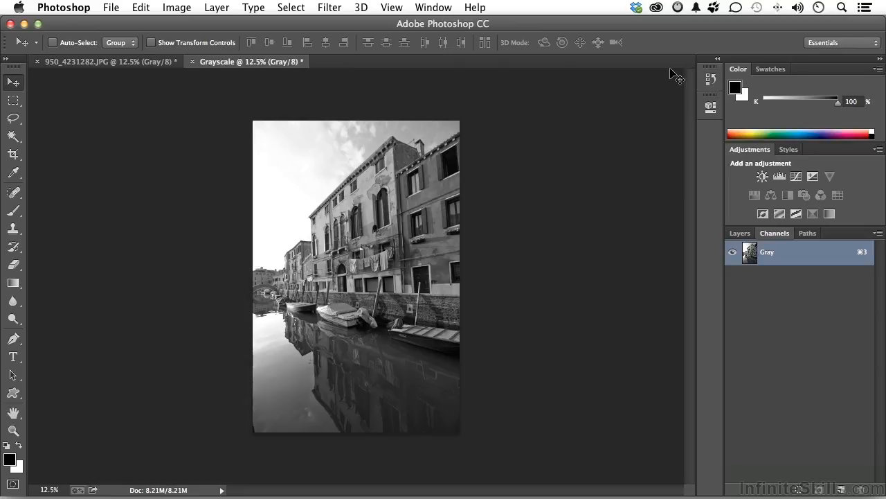
{"action": "left_click", "coordinate": [436, 9]}
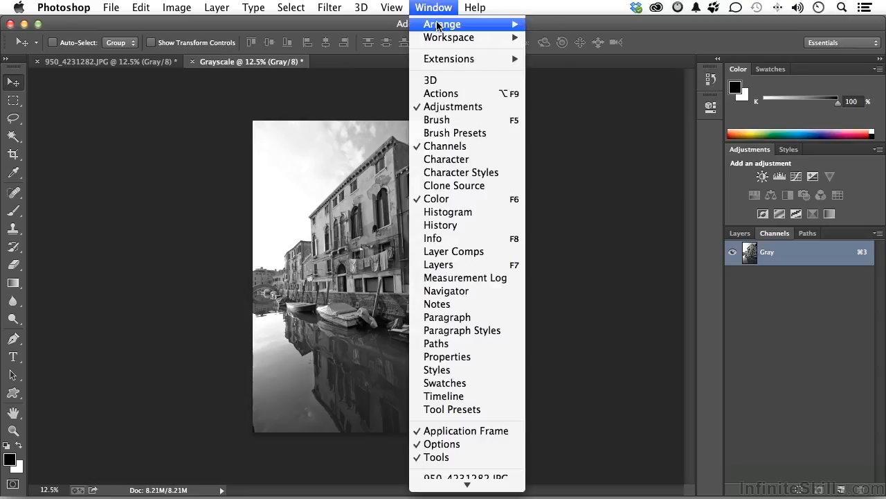
{"action": "mouse_move", "coordinate": [439, 24]}
{"action": "left_click", "coordinate": [560, 29]}
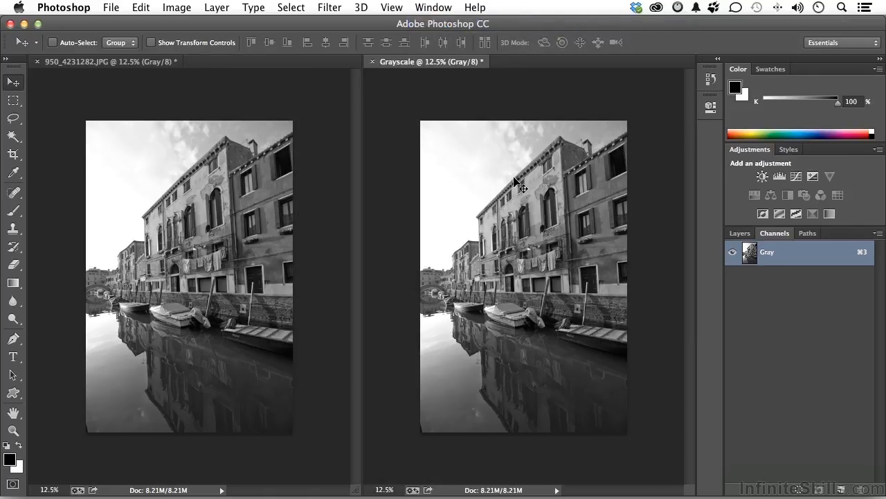
- Revert 950_4231282.JPG to its original color snapshot in the history
{"action": "left_click", "coordinate": [236, 198]}
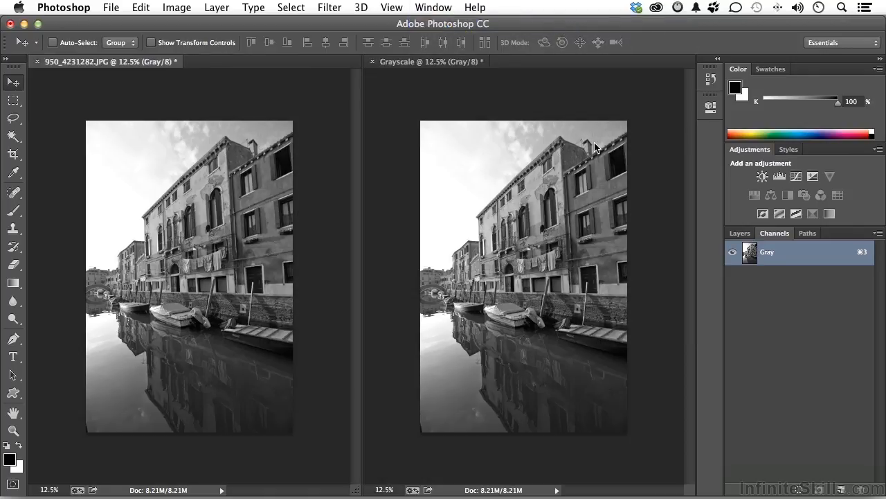
{"action": "left_click", "coordinate": [710, 79]}
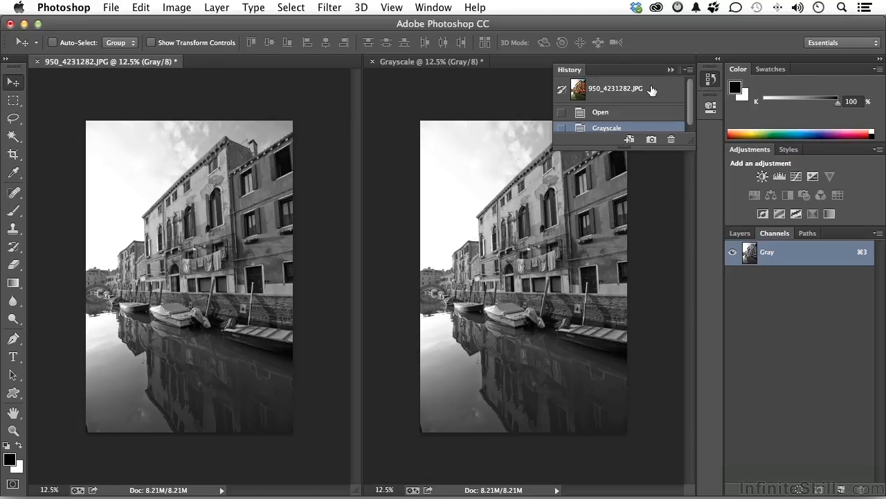
{"action": "left_click", "coordinate": [652, 91]}
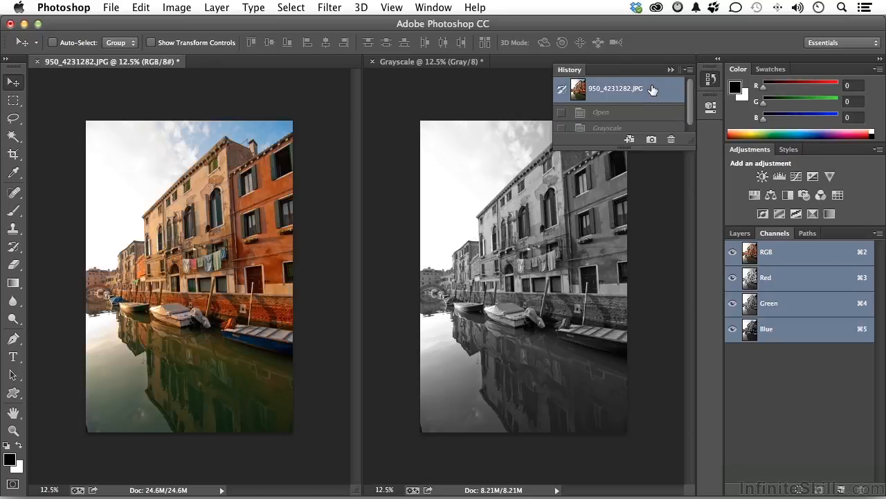
{"action": "left_click", "coordinate": [671, 70]}
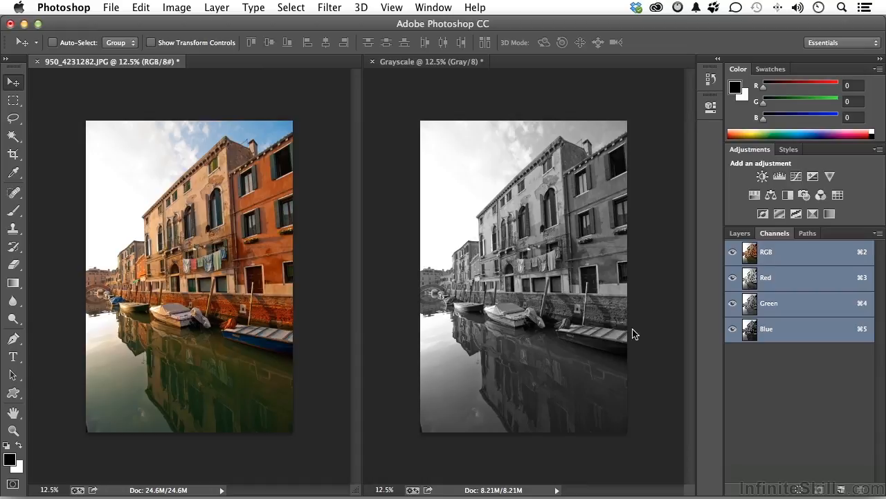
- Add a Black & White adjustment layer above the Background layer and move its settings between the two images
{"action": "left_click", "coordinate": [741, 233]}
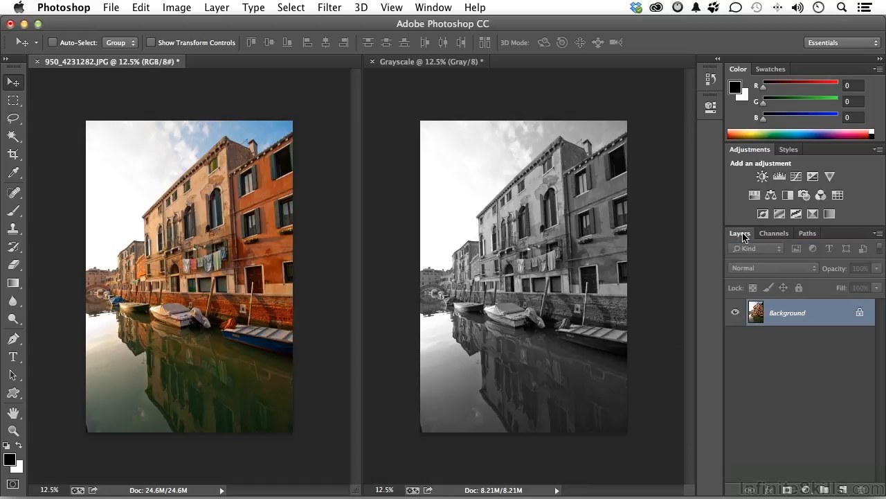
{"action": "left_click", "coordinate": [806, 489]}
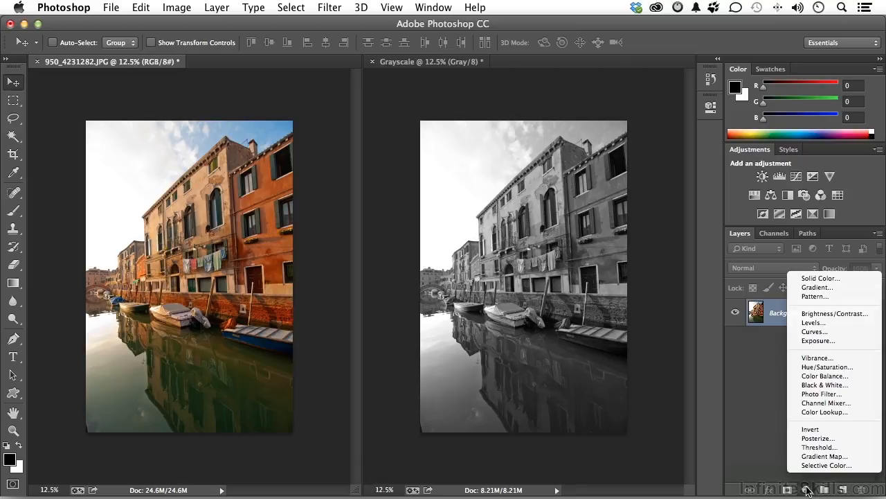
{"action": "left_click", "coordinate": [823, 385]}
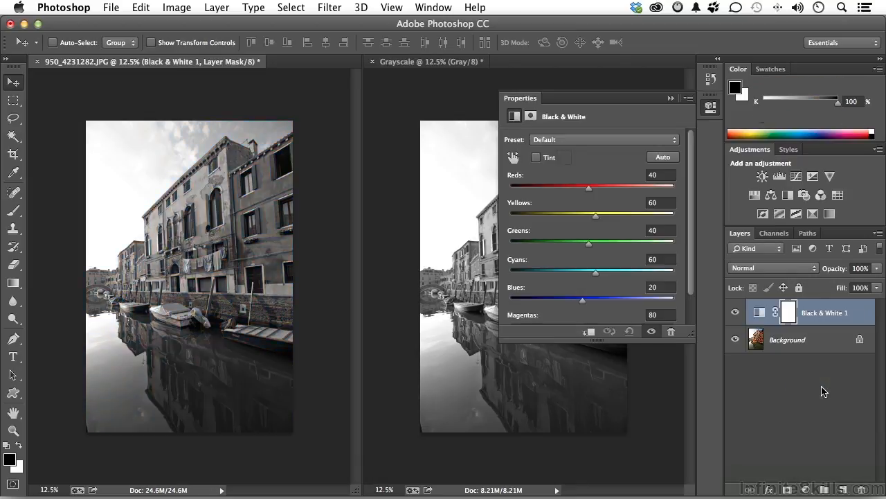
{"action": "left_click_drag", "start_coordinate": [622, 103], "coordinate": [391, 236]}
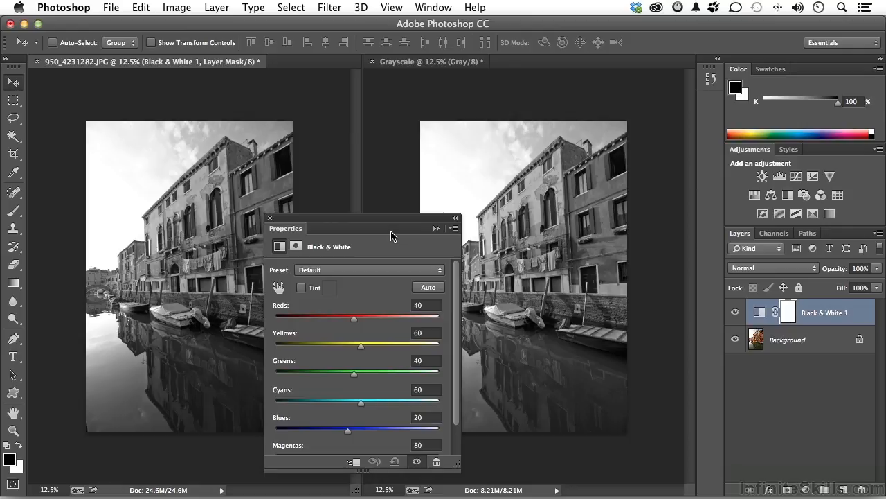
- Try the Tint option and the Maximum Black preset on the Black & White adjustment, and return it to the Default preset
{"action": "left_click", "coordinate": [301, 287]}
{"action": "left_click", "coordinate": [301, 287]}
{"action": "left_click", "coordinate": [328, 272]}
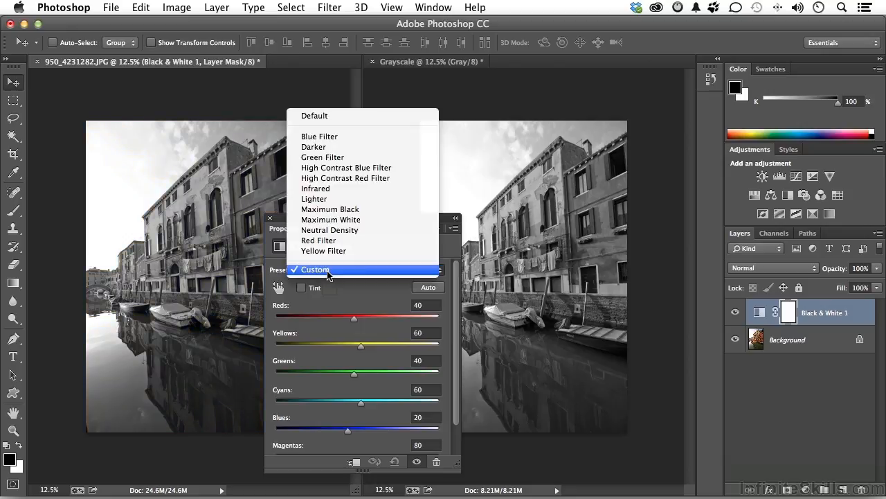
{"action": "left_click", "coordinate": [329, 209]}
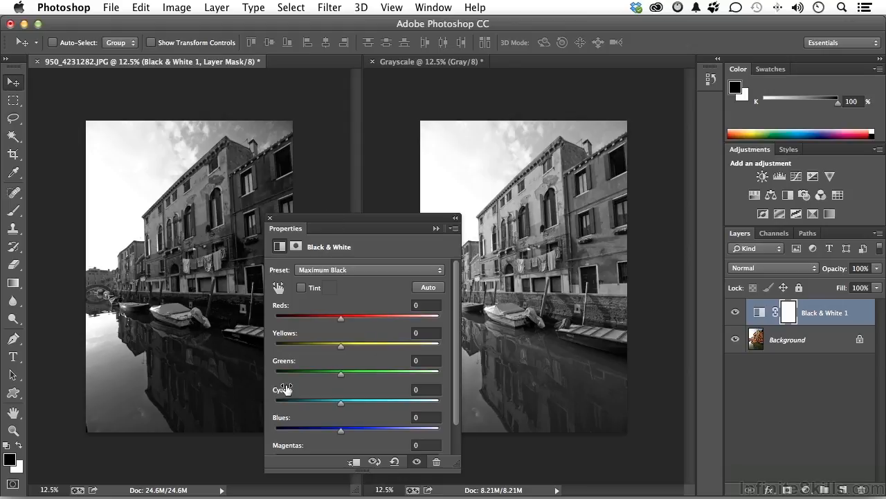
{"action": "left_click", "coordinate": [356, 269]}
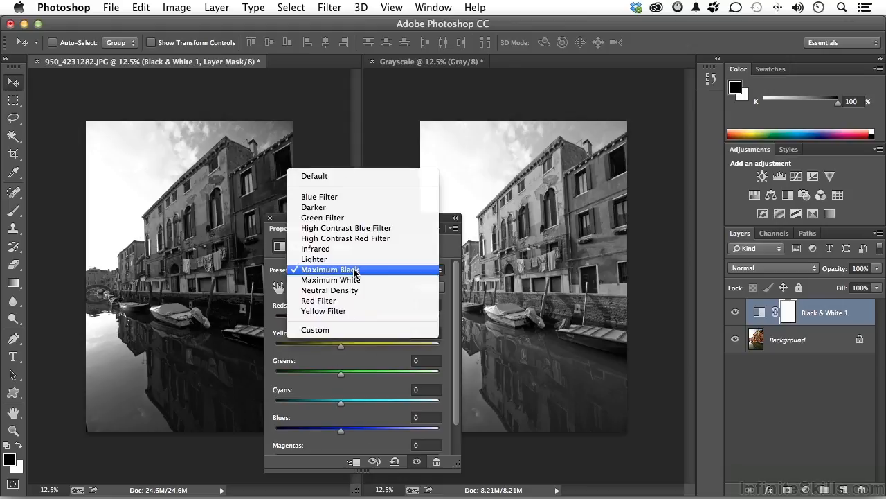
{"action": "left_click", "coordinate": [348, 178]}
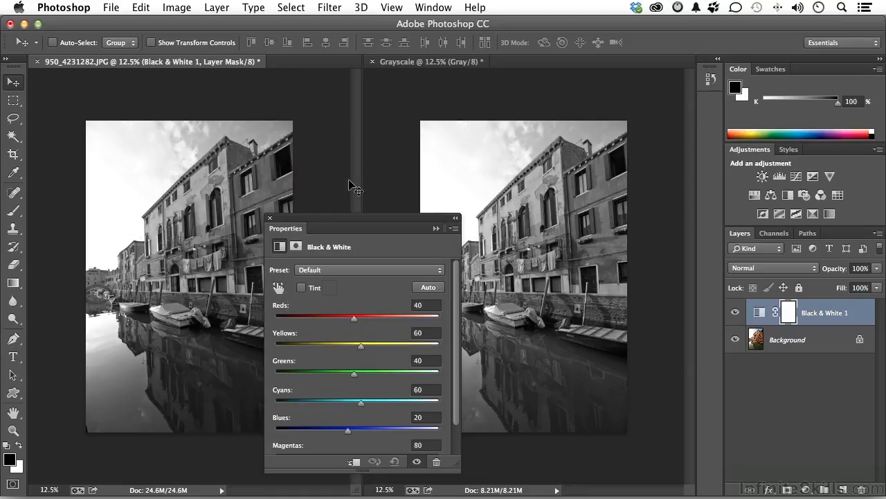
- Try the Auto conversion on the Black & White adjustment, and restore the Default preset
{"action": "left_click", "coordinate": [425, 288]}
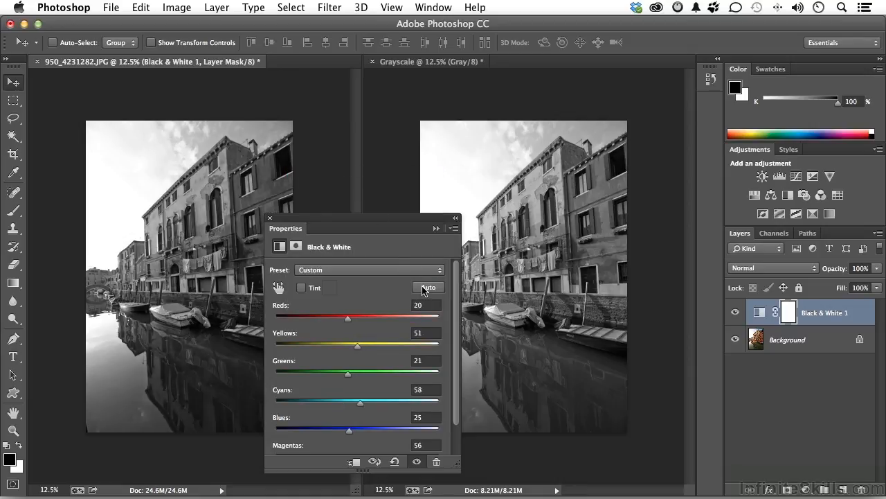
{"action": "left_click", "coordinate": [385, 271]}
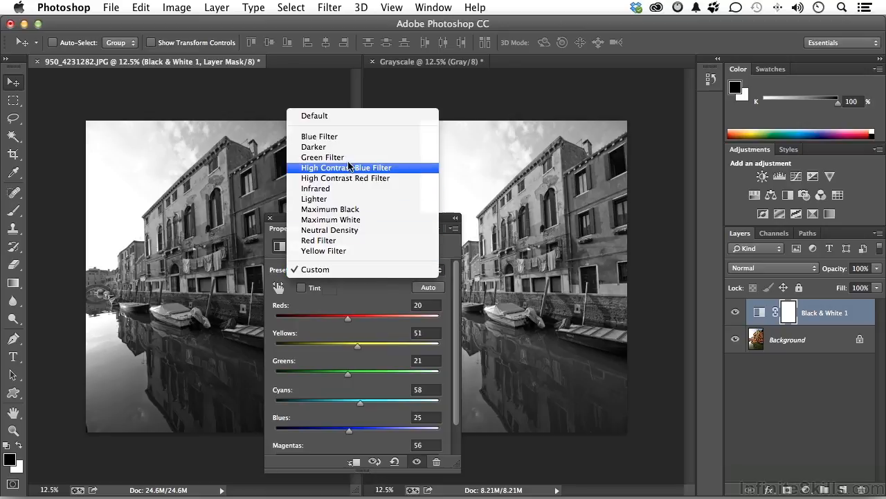
{"action": "left_click", "coordinate": [344, 116]}
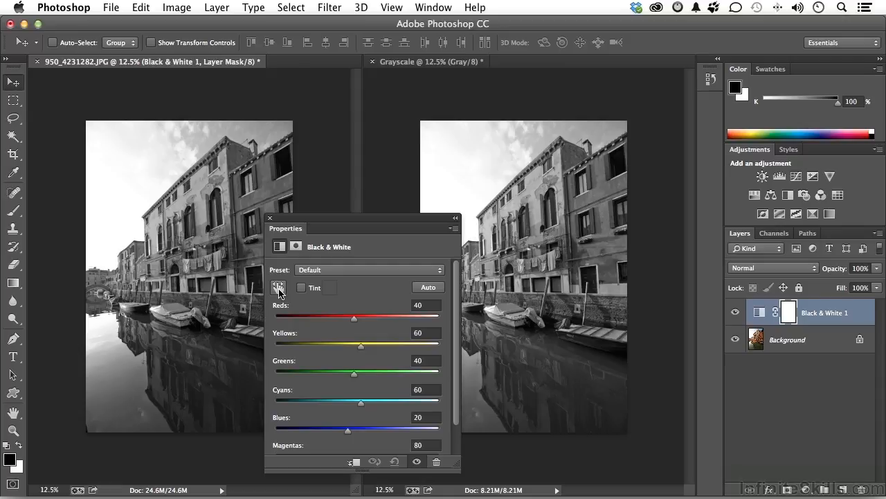
- Adjust the Black & White tones directly on the photo to Reds 66, Greens 16 and Cyans 3, keeping Point Sample as the sample size
{"action": "left_click", "coordinate": [278, 288]}
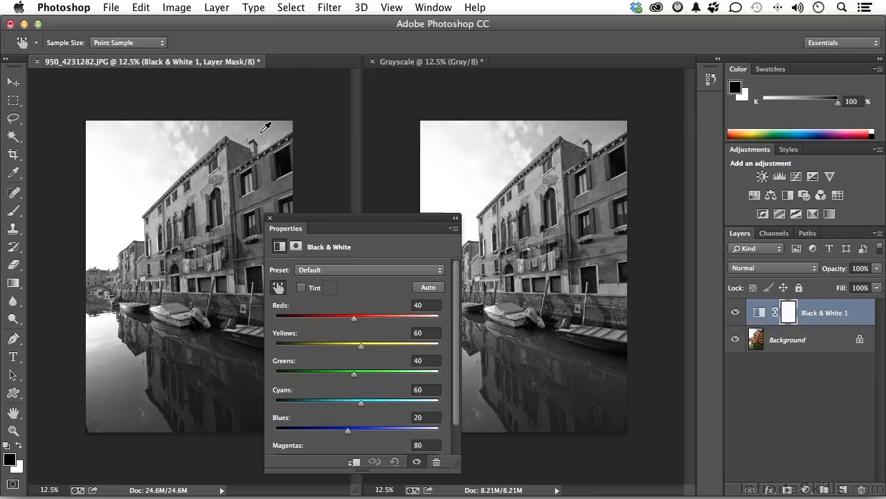
{"action": "left_click_drag", "start_coordinate": [260, 131], "coordinate": [218, 133]}
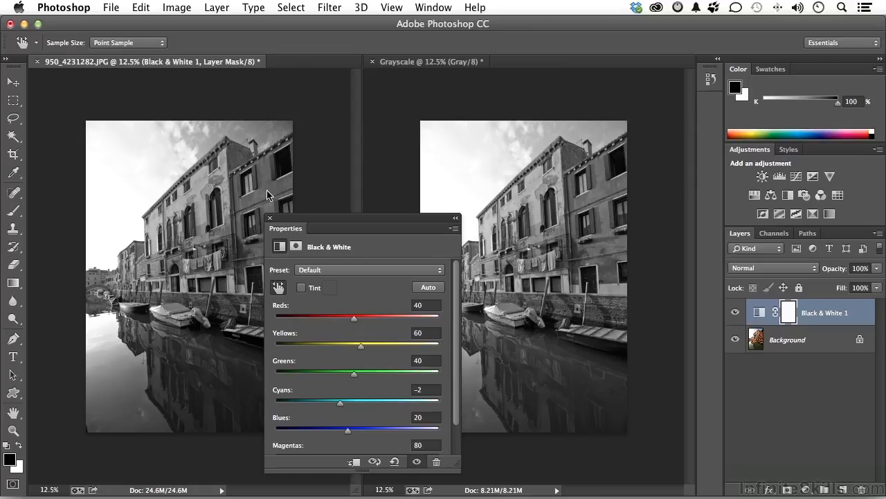
{"action": "mouse_move", "coordinate": [265, 194]}
{"action": "left_mouse_down"}
{"action": "mouse_move", "coordinate": [253, 196]}
{"action": "mouse_move", "coordinate": [291, 191]}
{"action": "mouse_move", "coordinate": [270, 192]}
{"action": "left_mouse_up"}
{"action": "mouse_move", "coordinate": [248, 338]}
{"action": "left_mouse_down"}
{"action": "mouse_move", "coordinate": [257, 340]}
{"action": "mouse_move", "coordinate": [249, 333]}
{"action": "left_mouse_up"}
{"action": "left_click_drag", "start_coordinate": [207, 394], "coordinate": [186, 400]}
{"action": "mouse_move", "coordinate": [273, 191]}
{"action": "left_mouse_down"}
{"action": "mouse_move", "coordinate": [264, 195]}
{"action": "mouse_move", "coordinate": [289, 188]}
{"action": "left_mouse_up"}
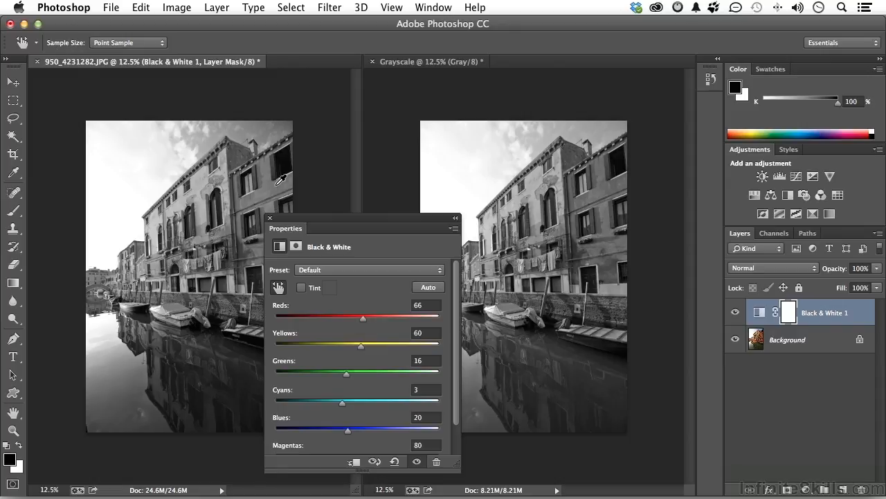
{"action": "left_click", "coordinate": [102, 43]}
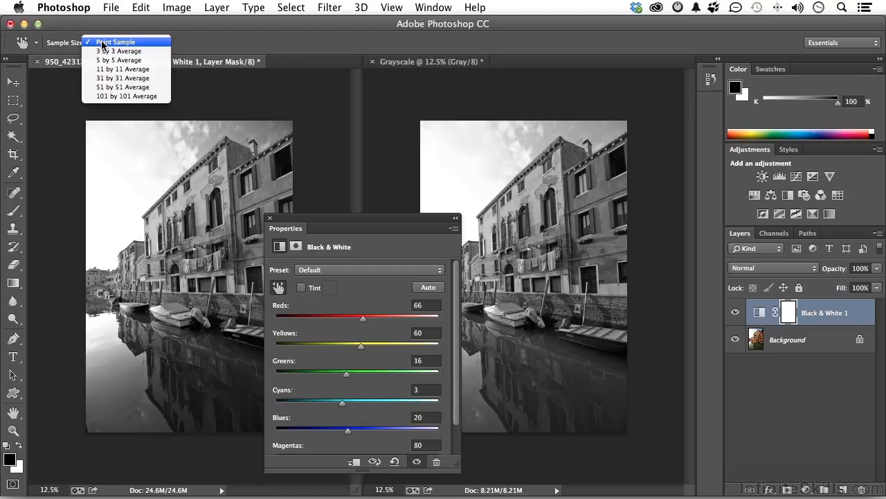
{"action": "left_click", "coordinate": [119, 43]}
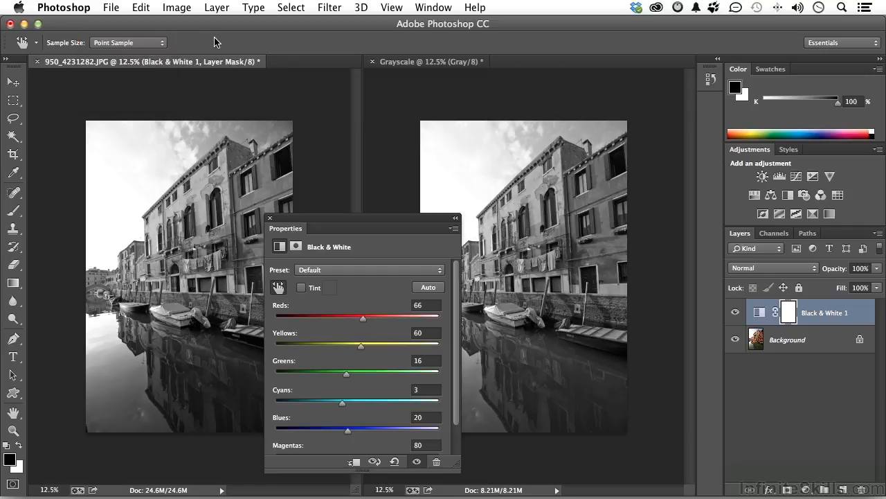